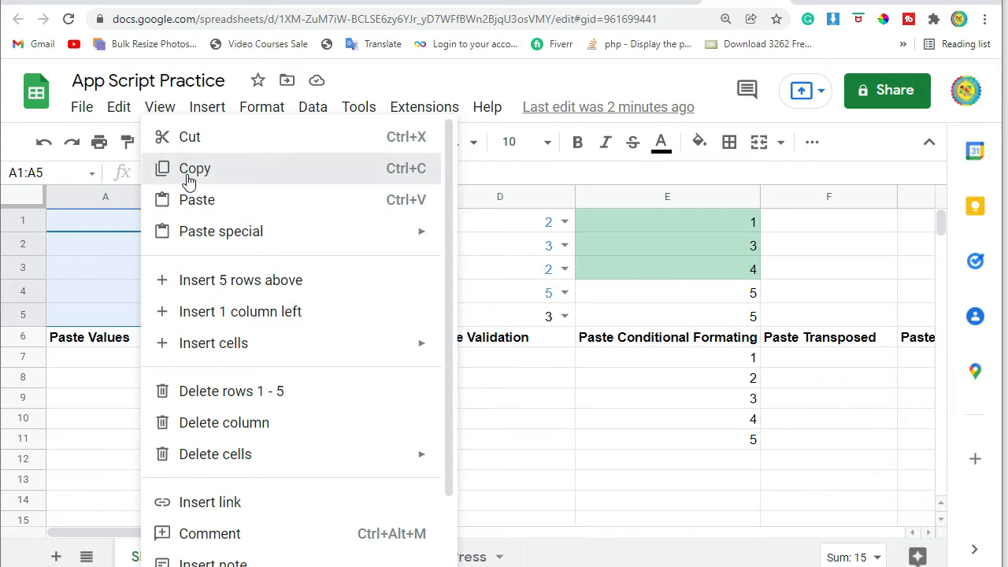
- Copy A1:A5 and paste only its values under the Paste Values heading, starting at A7
click(187, 181)
click(140, 360)
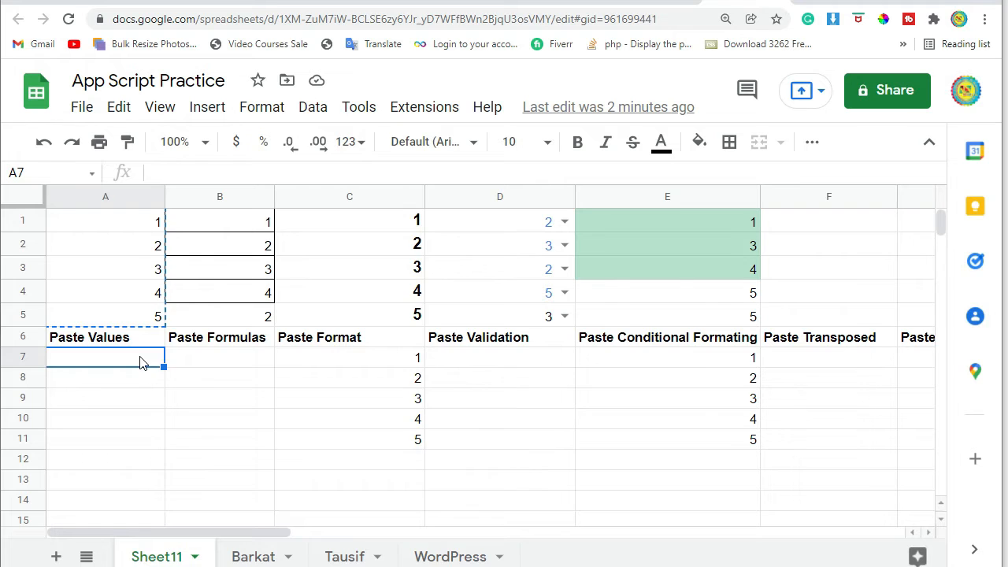
right_click(140, 362)
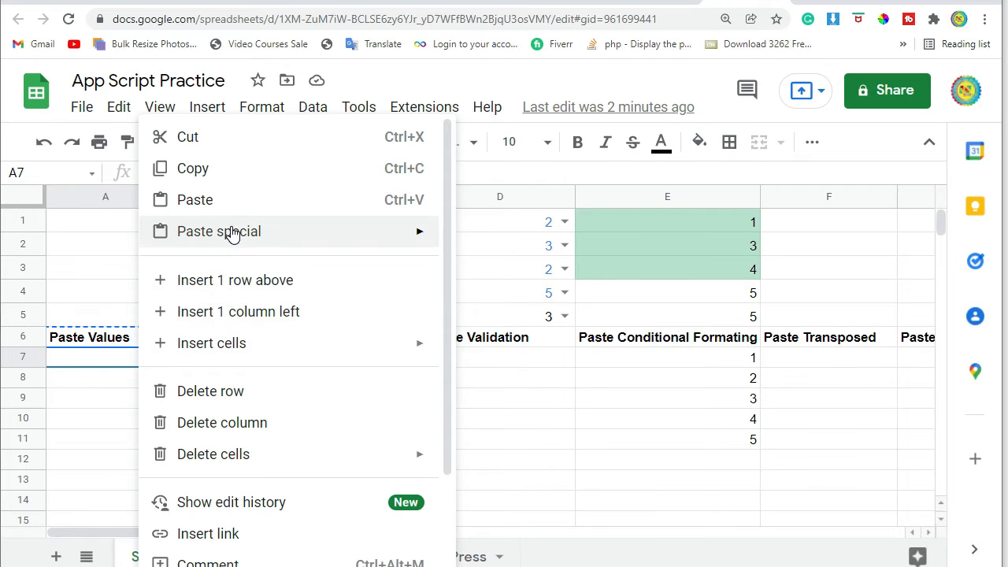
mouse_move(235, 233)
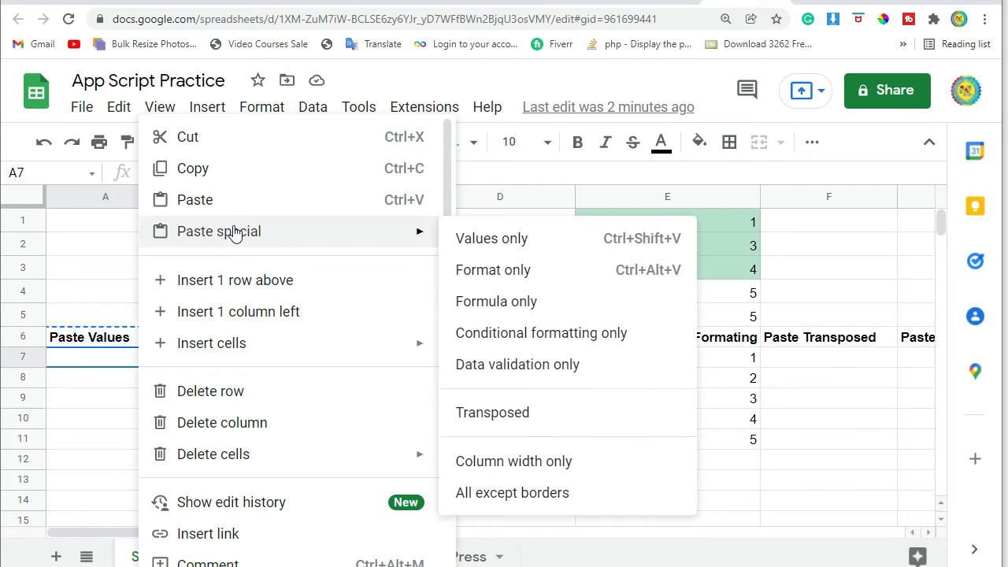
click(488, 238)
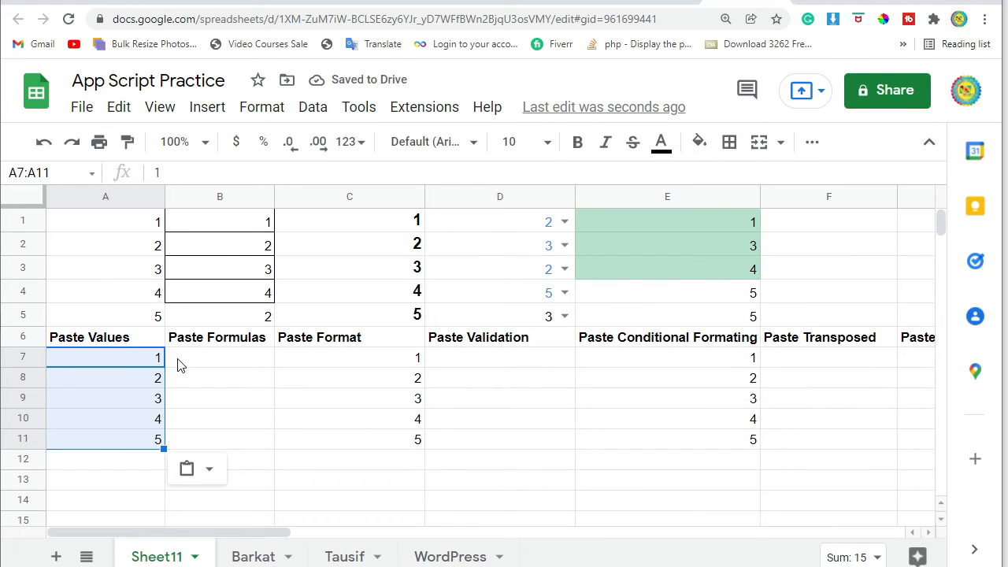
- Copy B1:B4 and paste only its formulas under the Paste Formulas heading, starting at B7
drag(202, 230, 212, 297)
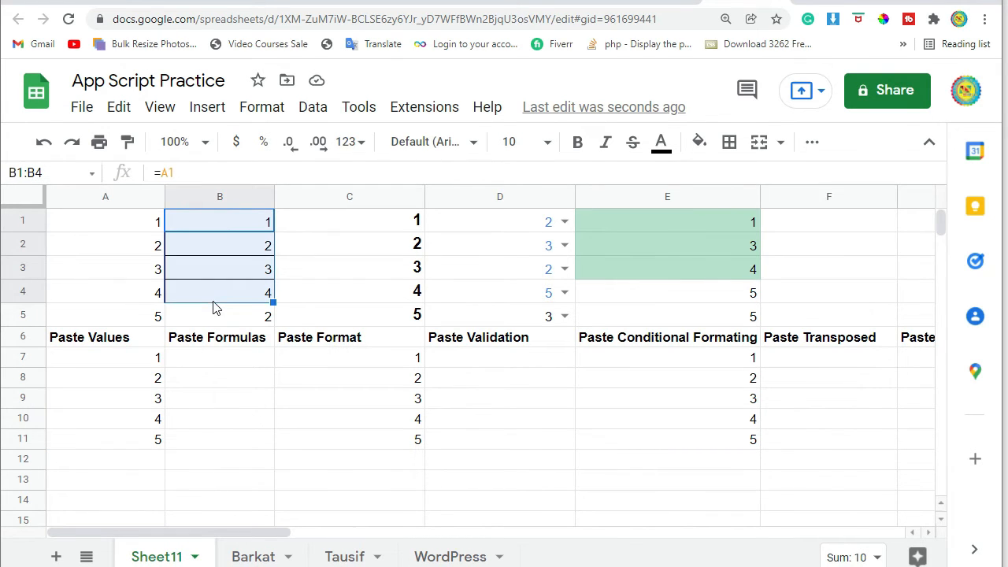
right_click(213, 297)
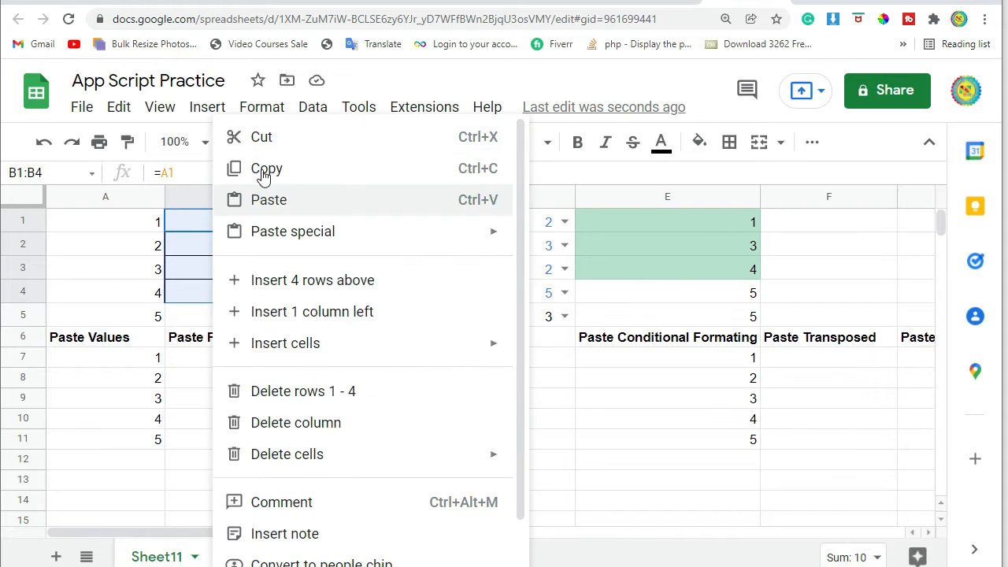
click(268, 169)
drag(211, 368, 211, 436)
right_click(209, 428)
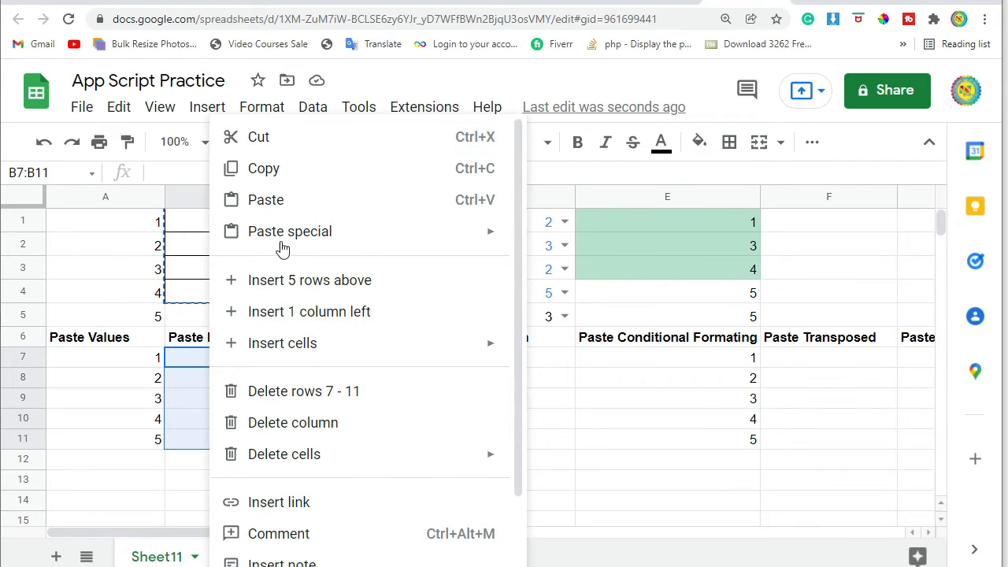
mouse_move(275, 236)
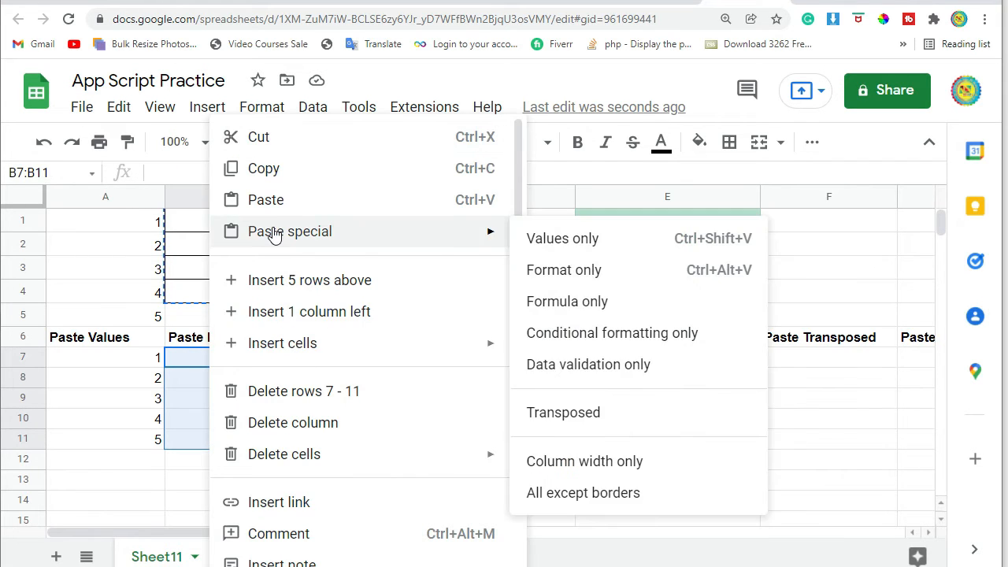
click(585, 311)
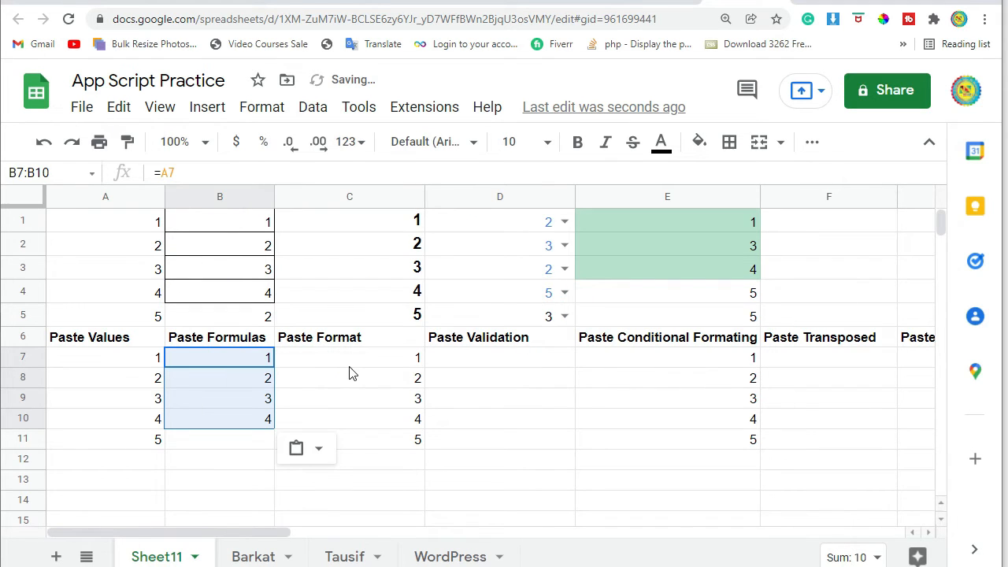
- Copy C1:C5 and paste only its format onto C7:C11 under the Paste Format heading
drag(399, 227, 392, 313)
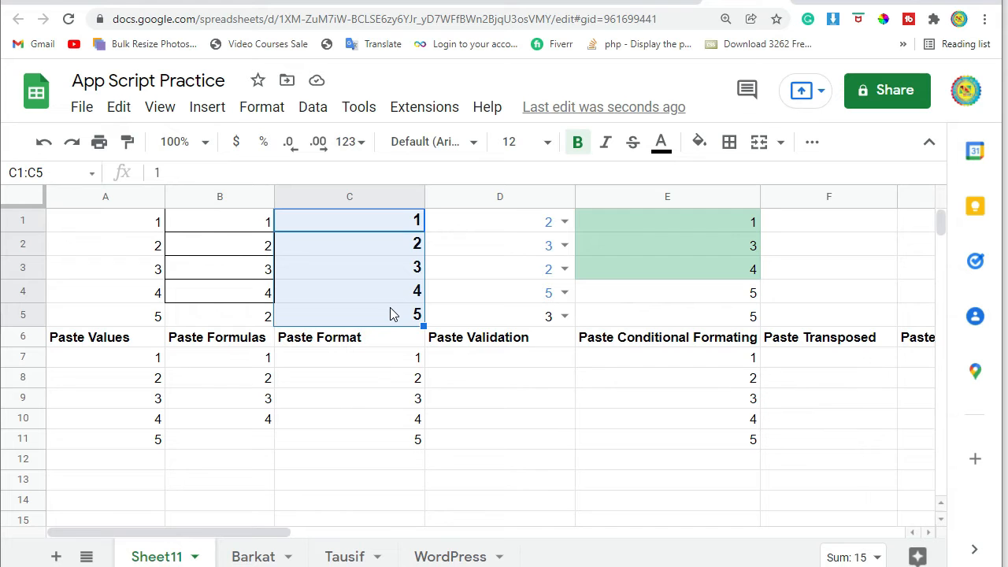
right_click(390, 314)
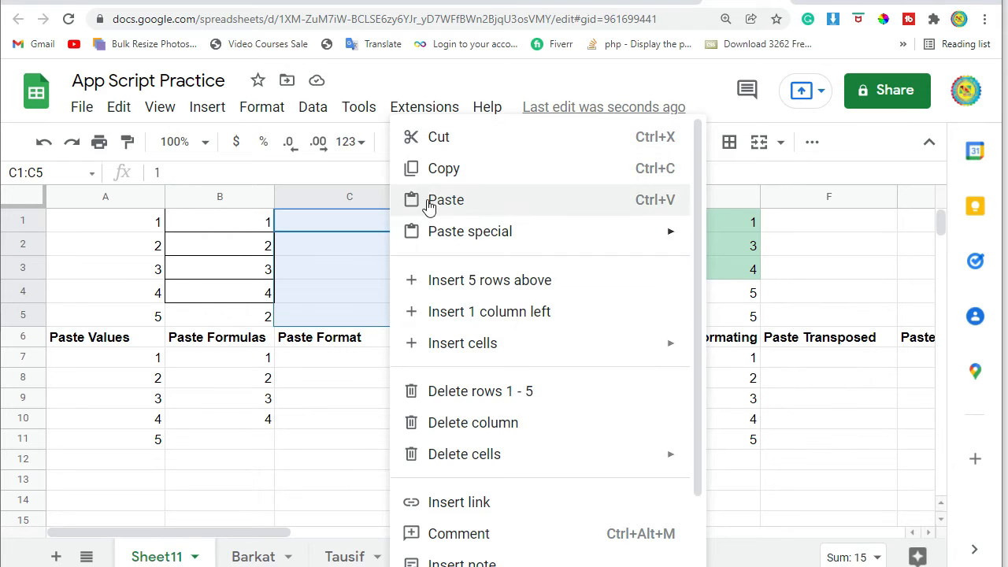
click(432, 168)
drag(382, 357, 375, 447)
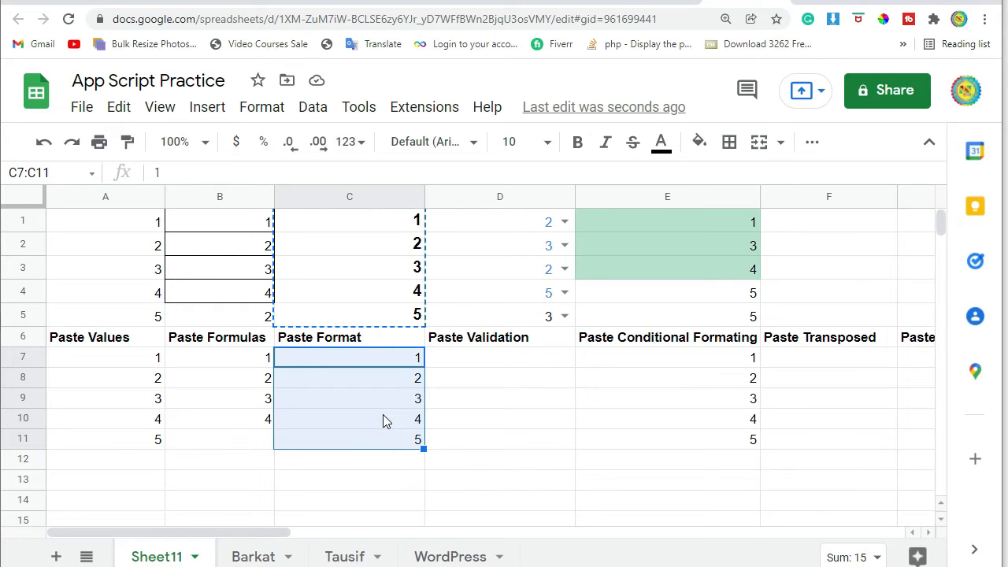
right_click(383, 414)
mouse_move(451, 245)
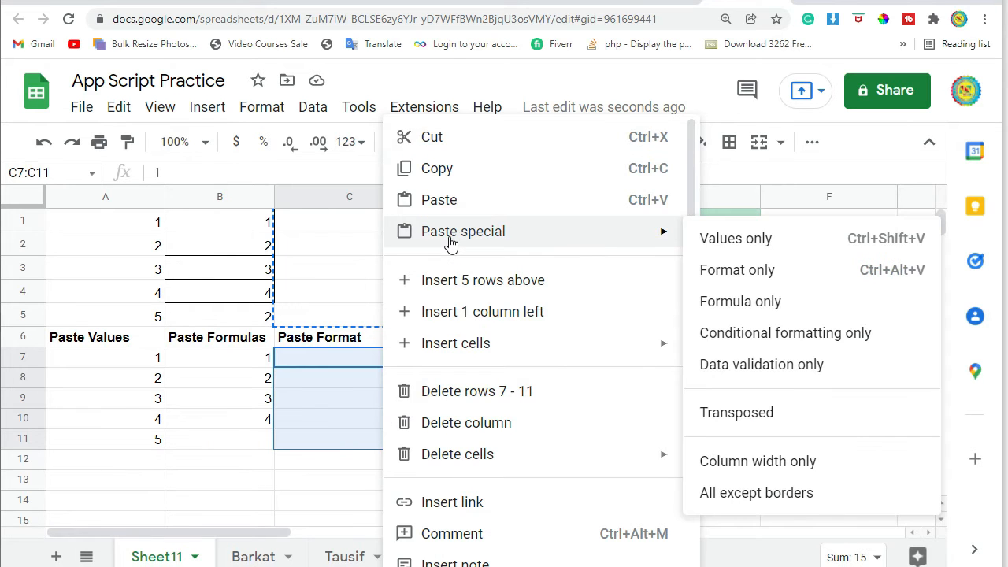
click(740, 274)
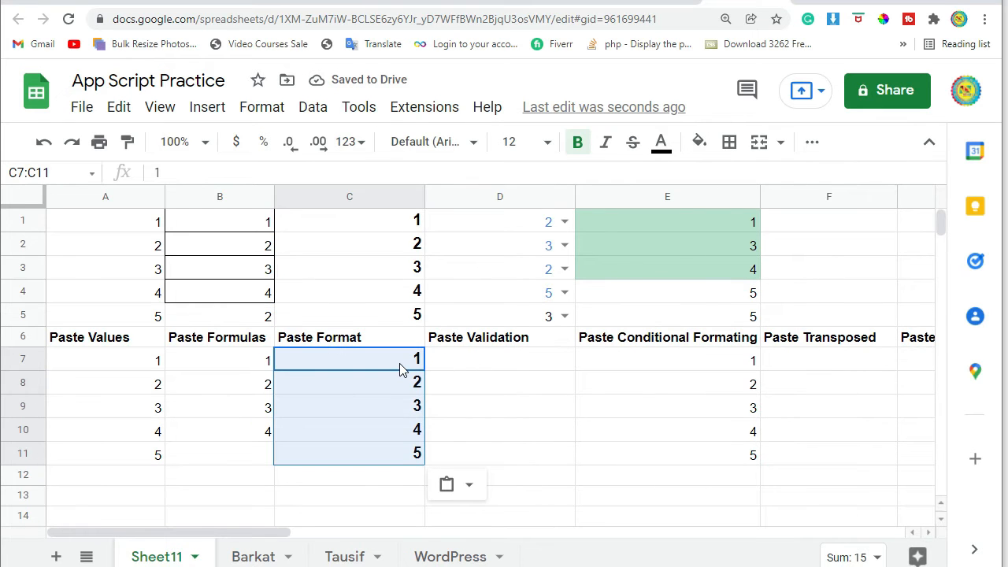
- Copy D1:D5 and paste only its data validation under the Paste Validation heading, starting at D7
drag(520, 220, 516, 317)
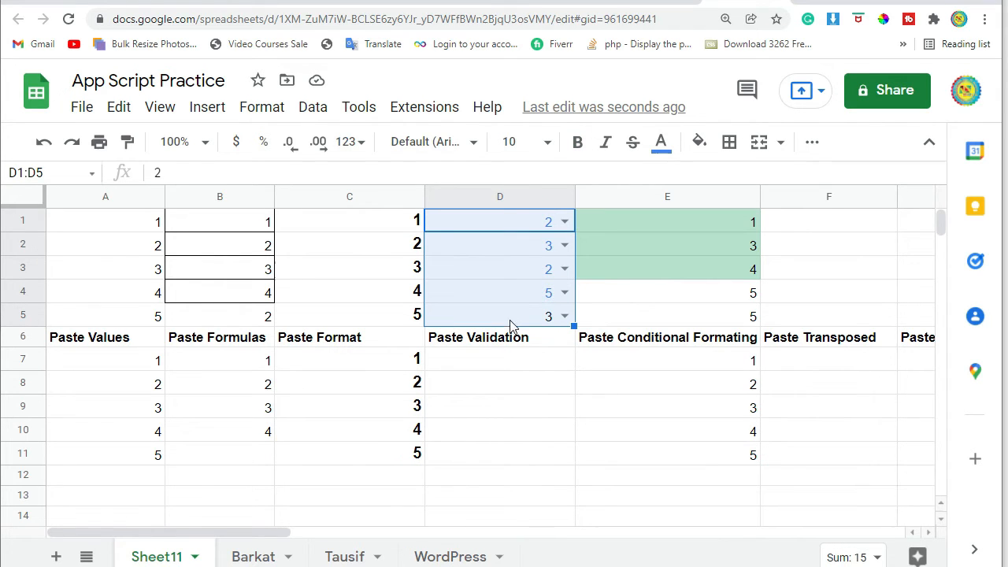
right_click(516, 244)
mouse_move(551, 231)
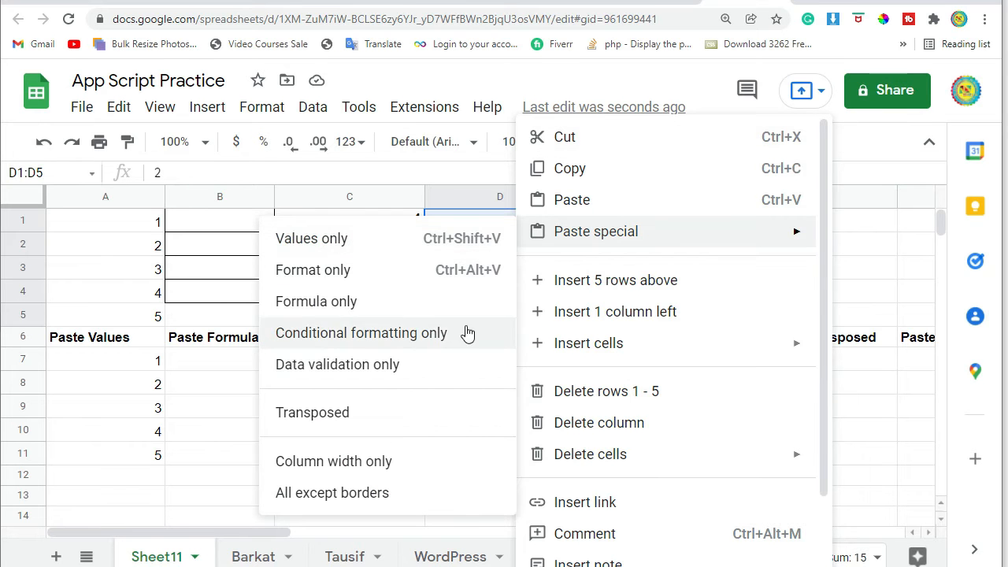
click(559, 169)
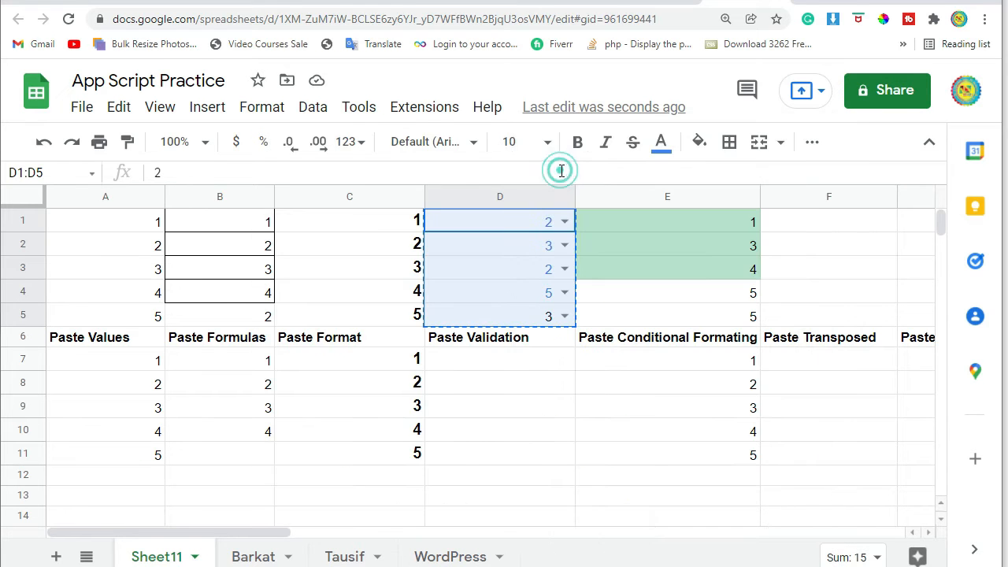
click(501, 360)
right_click(501, 362)
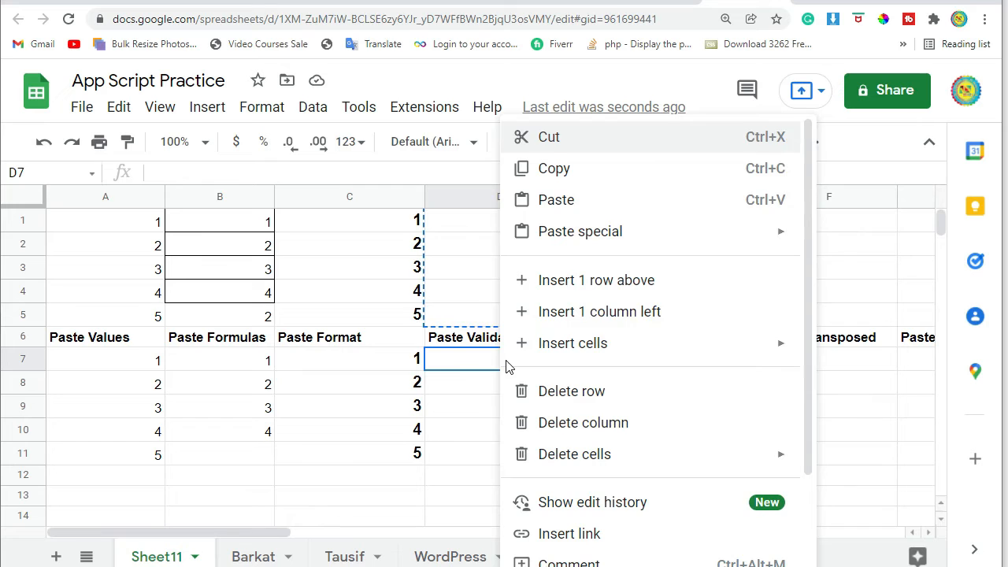
mouse_move(565, 236)
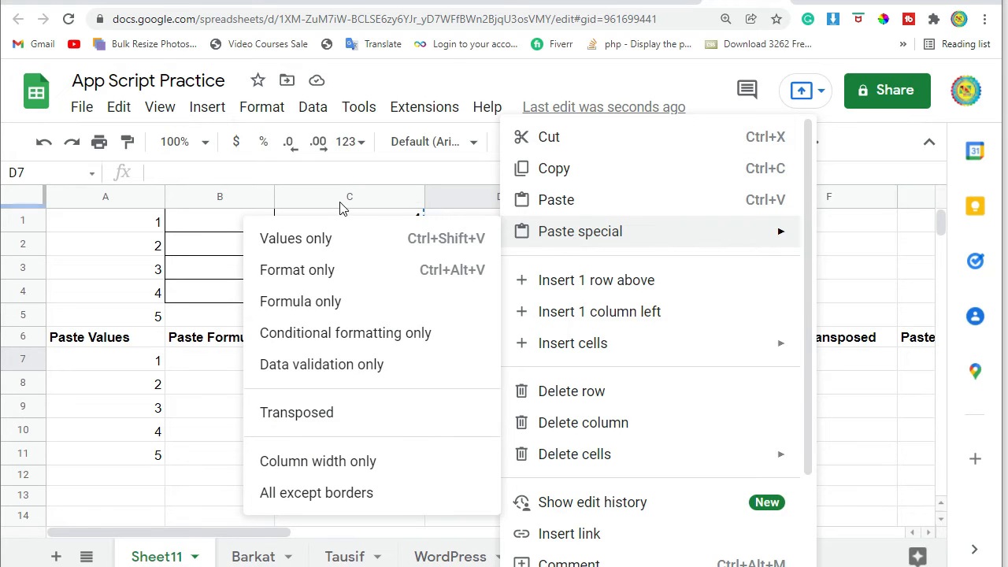
click(332, 373)
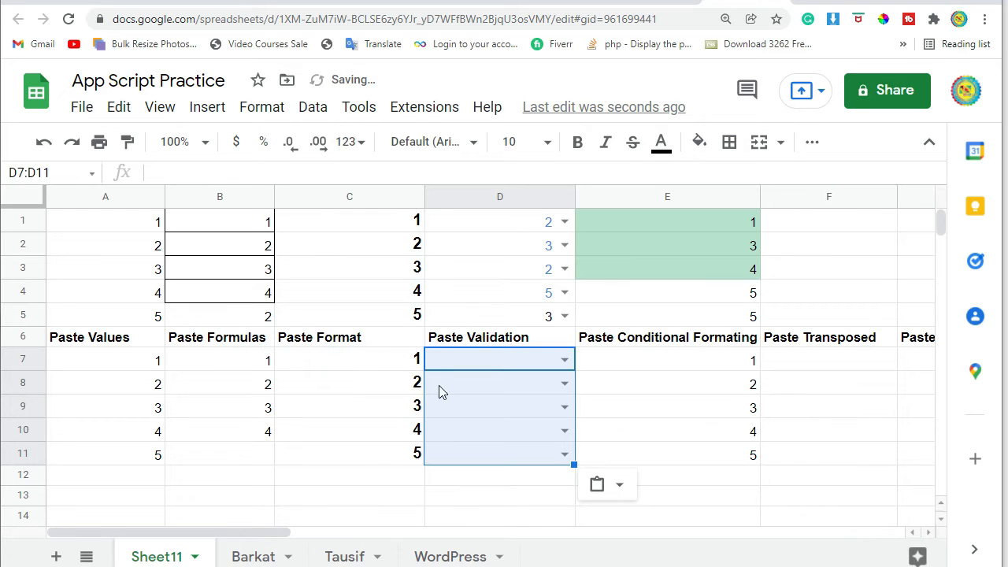
click(496, 361)
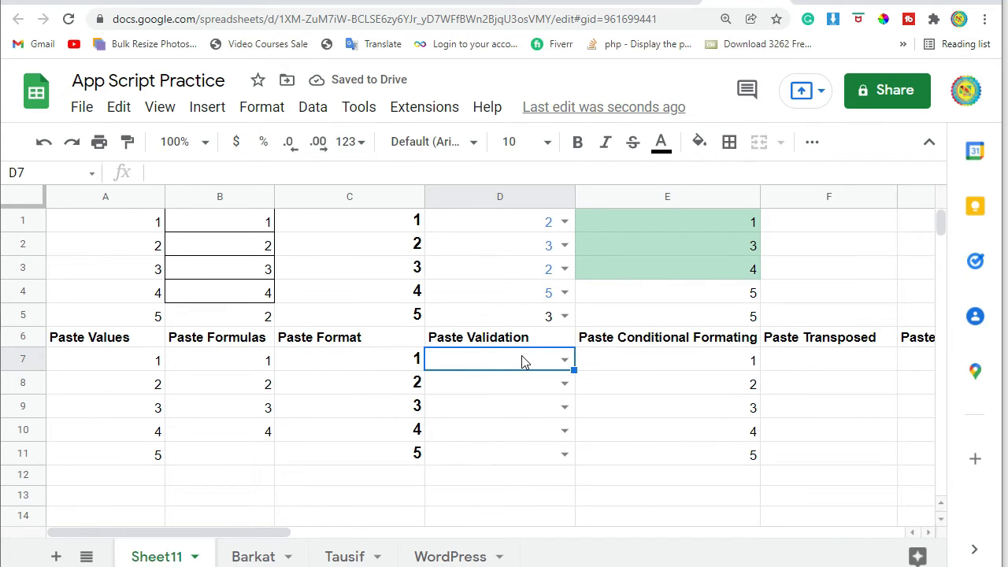
- Copy E1:E5 and paste only its conditional formatting onto E7:E11
click(624, 363)
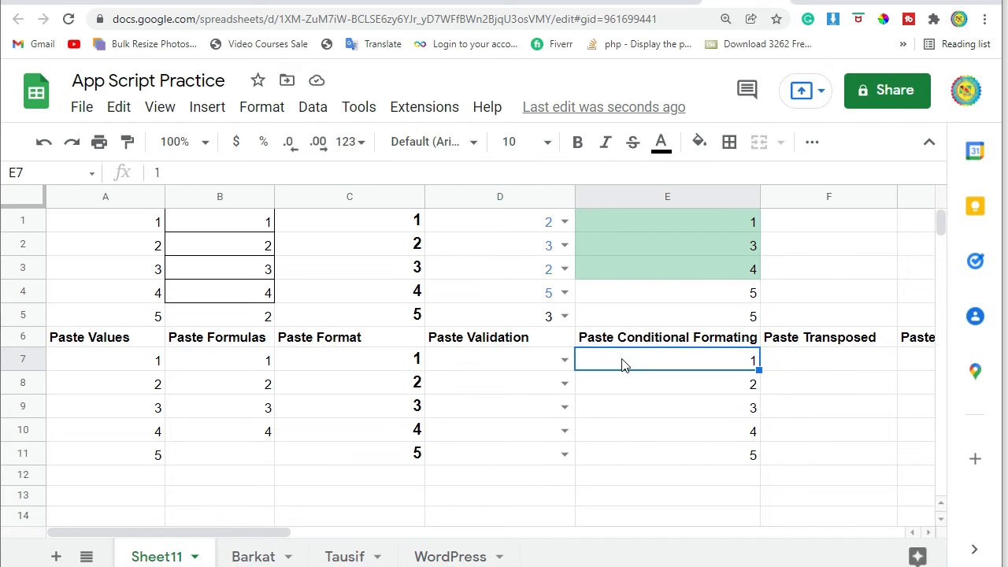
drag(615, 217, 614, 319)
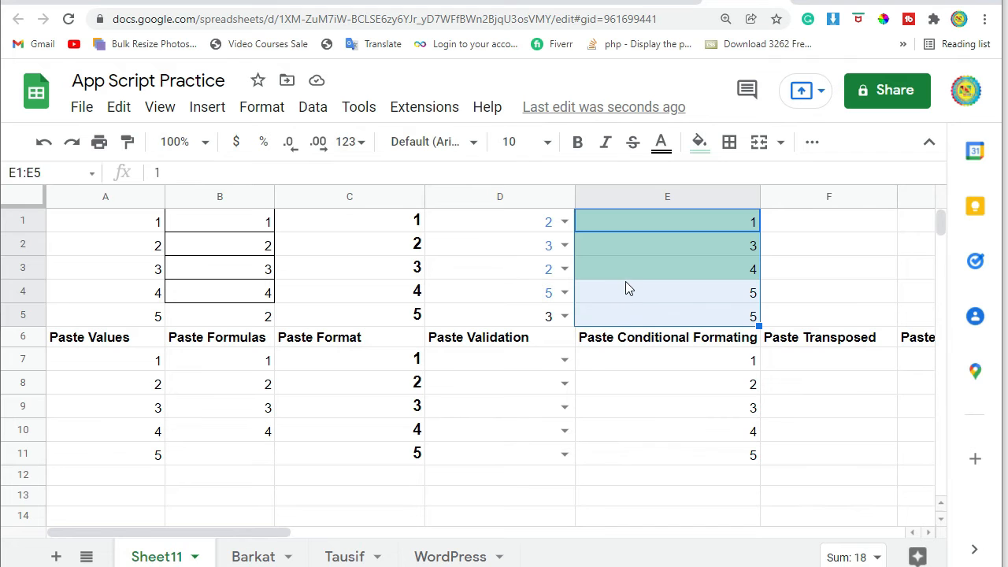
right_click(626, 280)
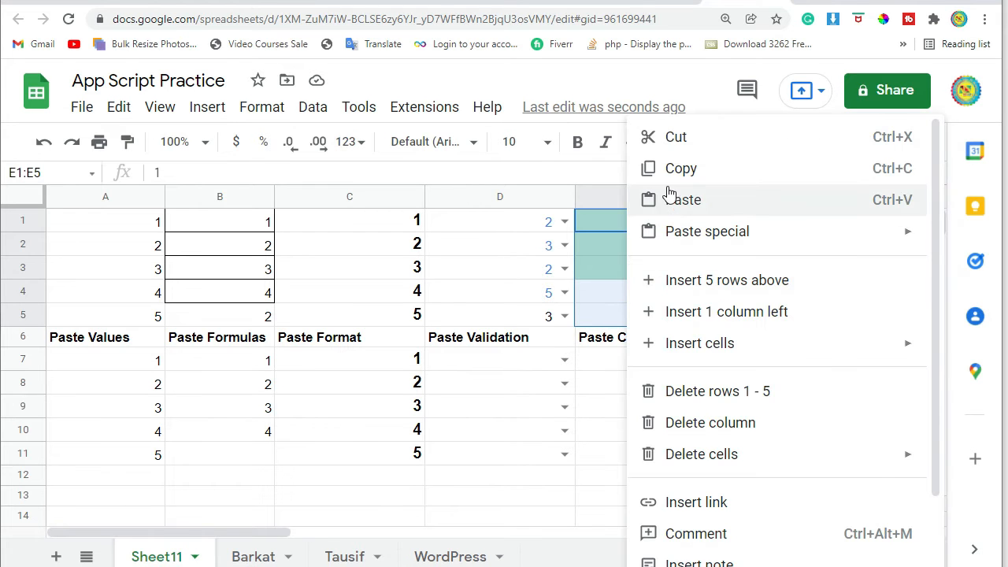
click(666, 172)
drag(669, 358, 666, 463)
right_click(666, 463)
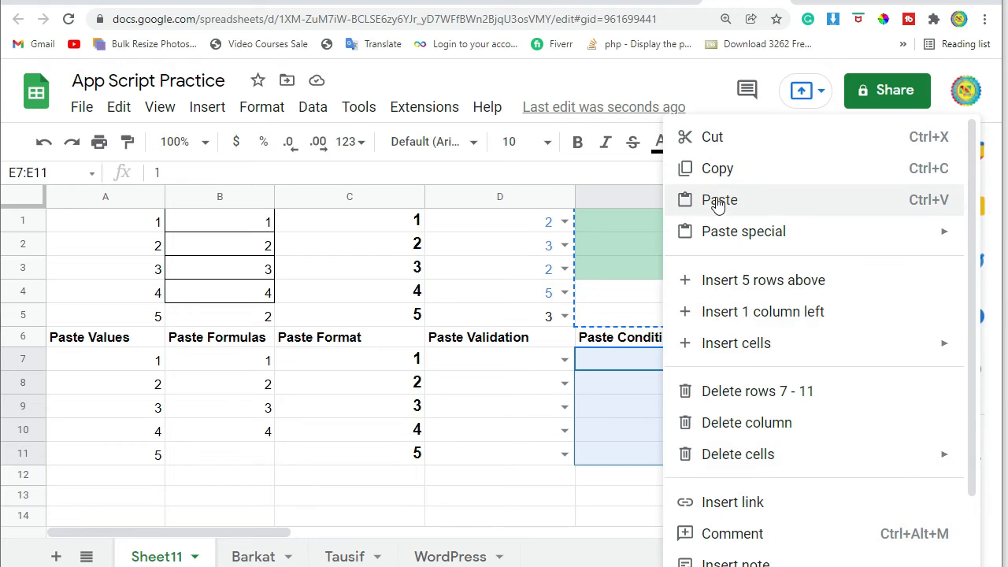
mouse_move(719, 249)
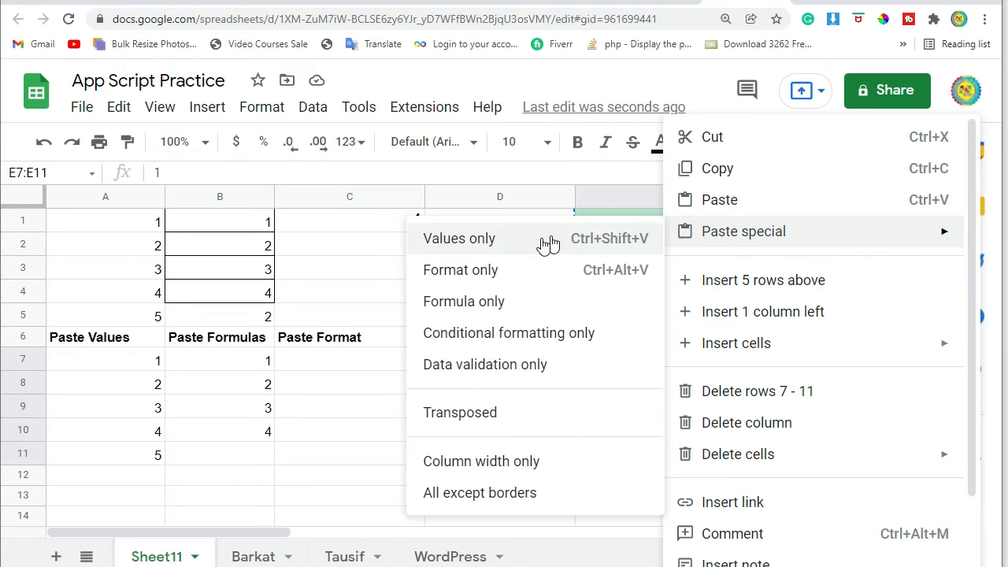
click(502, 347)
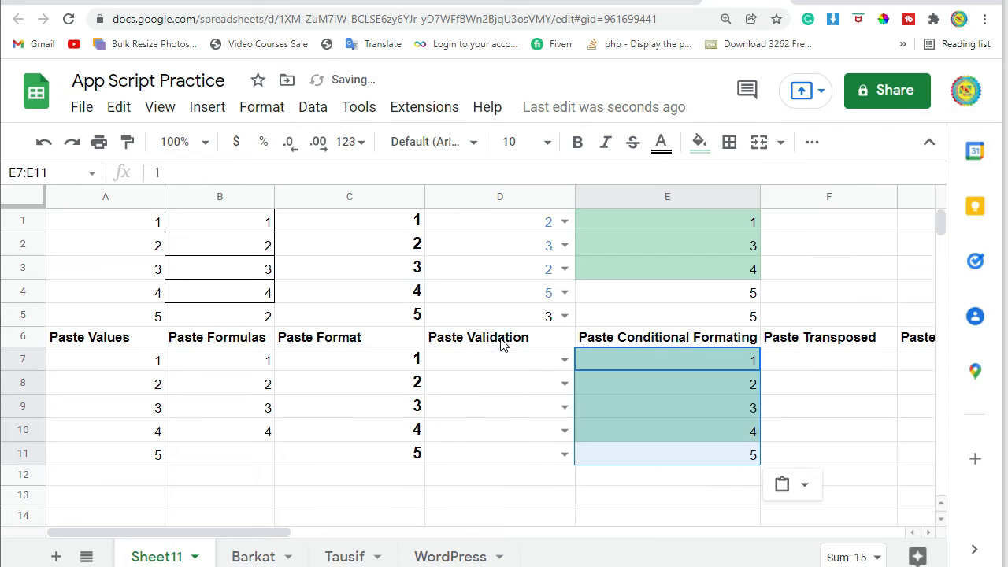
- Copy A5:C5 and paste it transposed under the Paste Transposed heading, starting at F7
click(780, 365)
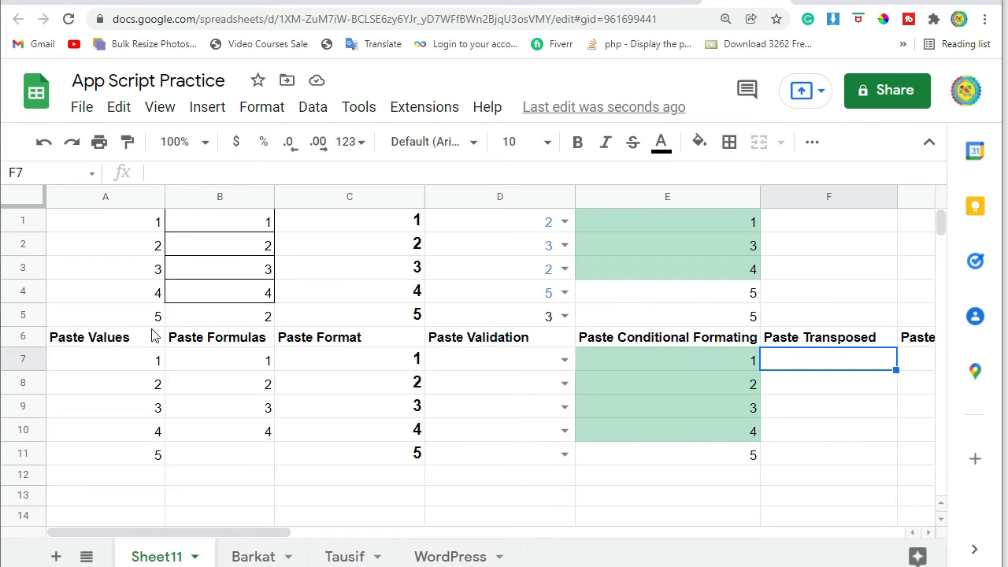
drag(136, 319, 418, 325)
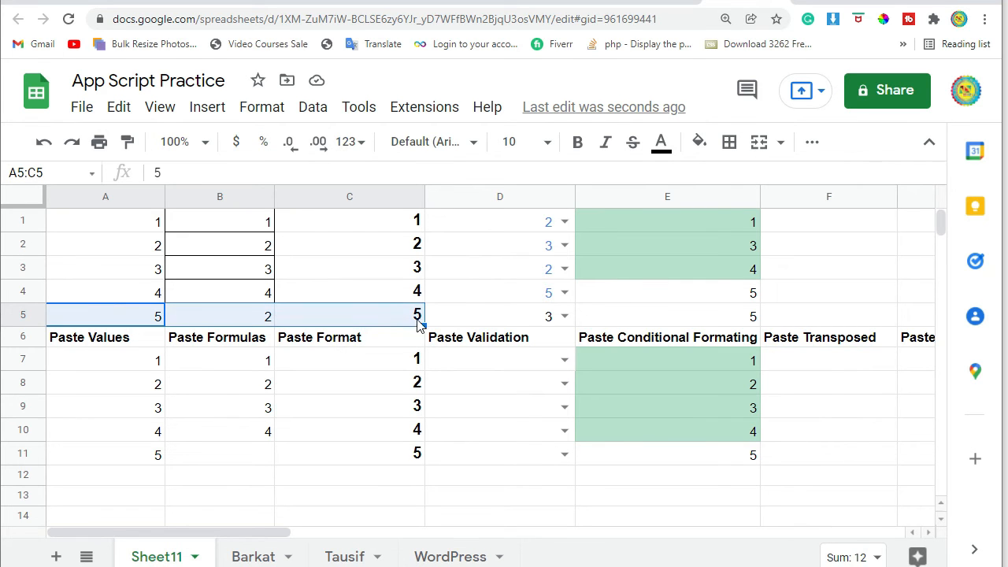
right_click(398, 320)
click(441, 168)
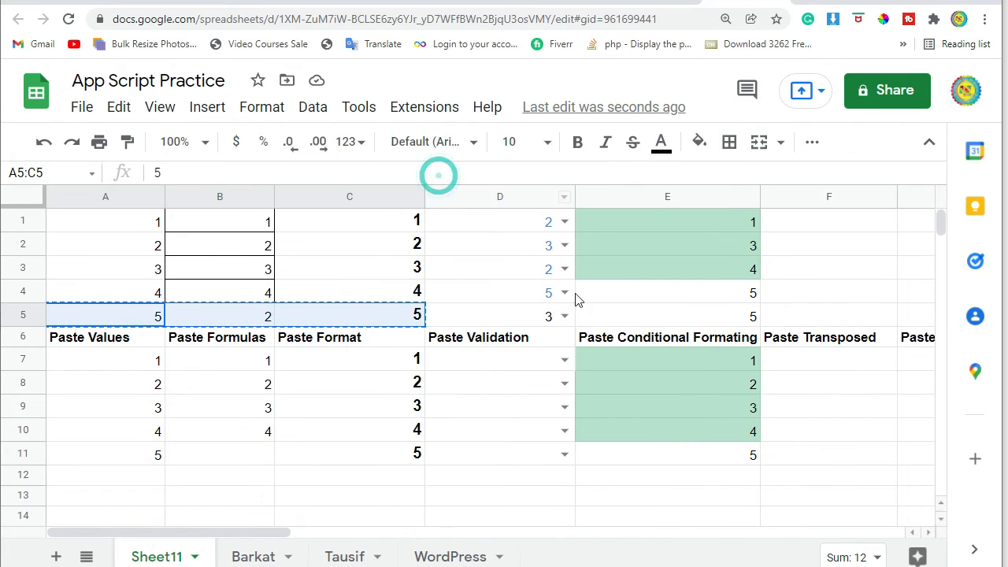
click(801, 364)
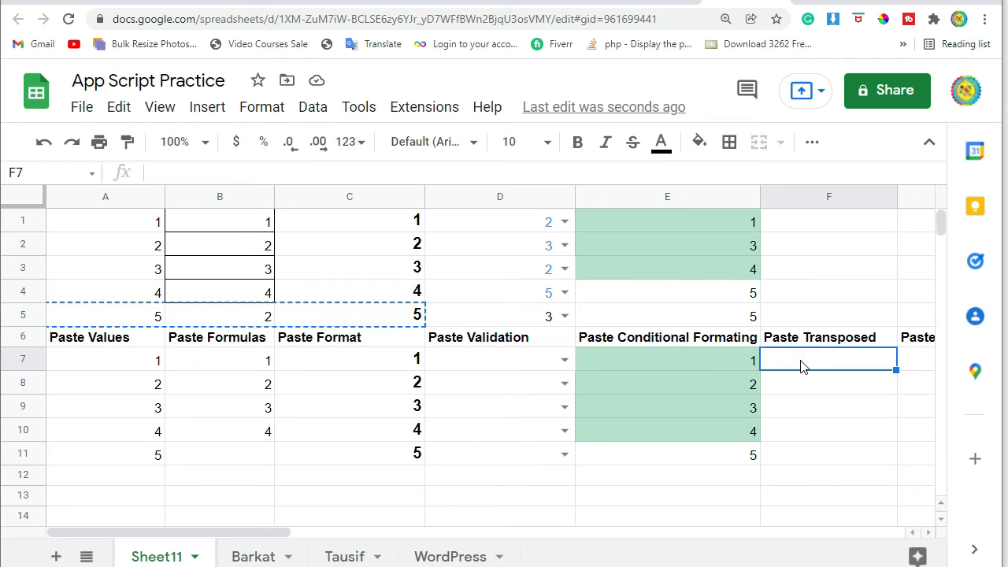
right_click(801, 364)
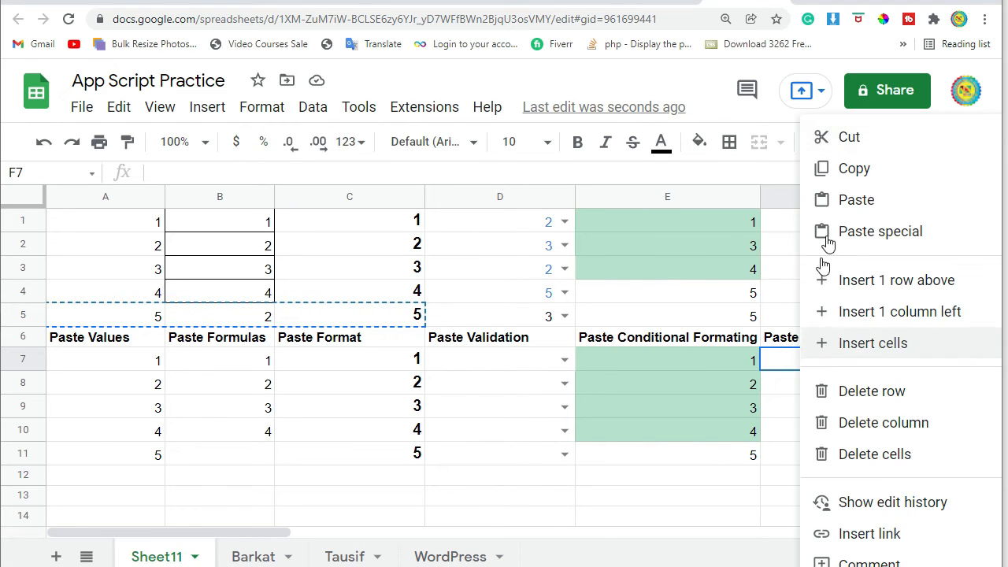
mouse_move(822, 234)
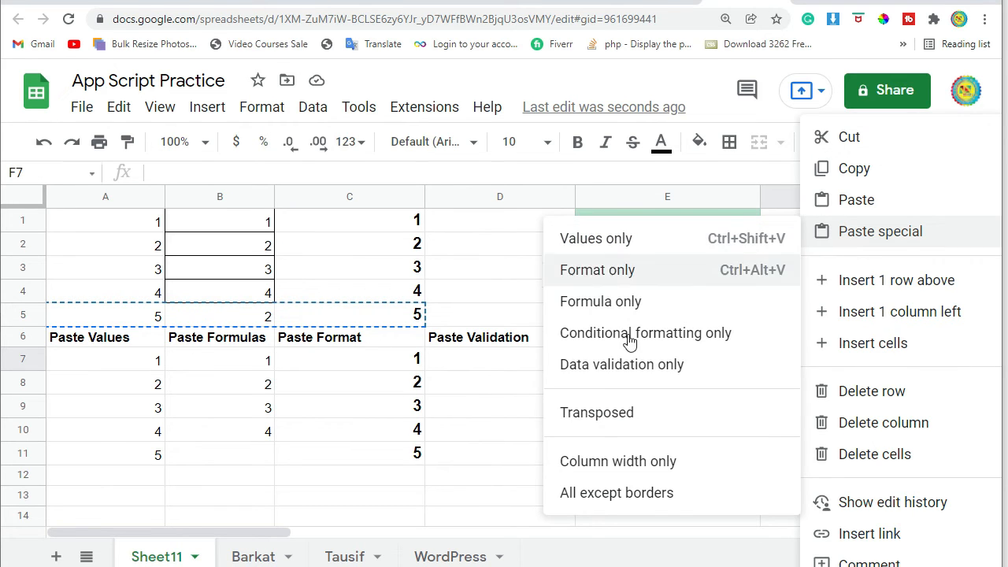
click(605, 423)
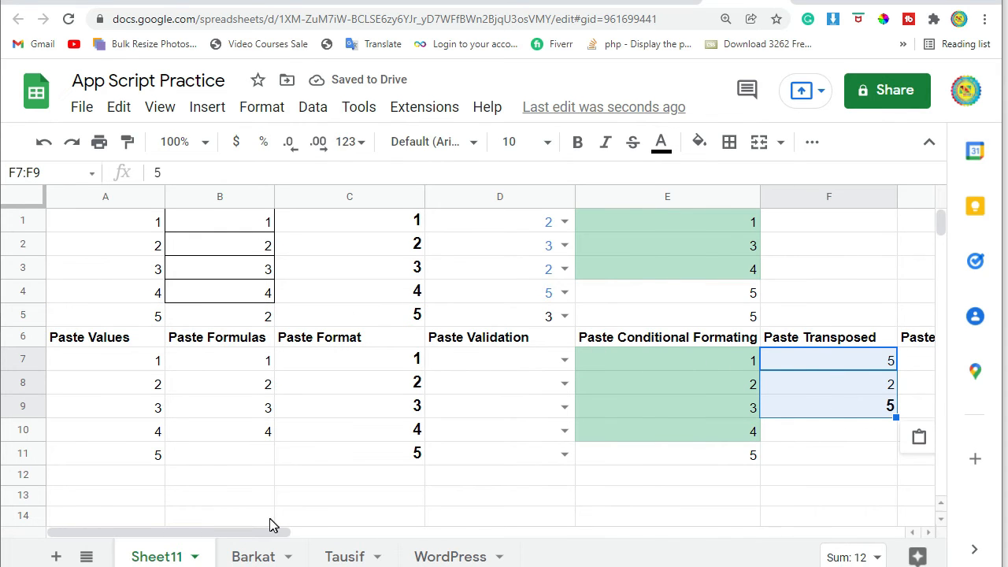
- Copy cell H1 and paste only its column width onto column F
drag(266, 533, 395, 535)
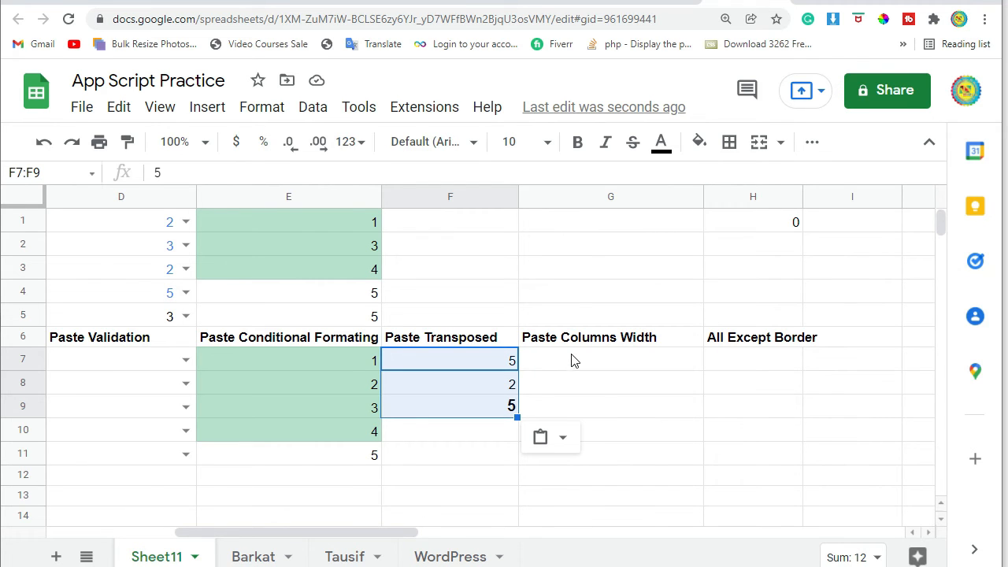
click(737, 197)
click(736, 198)
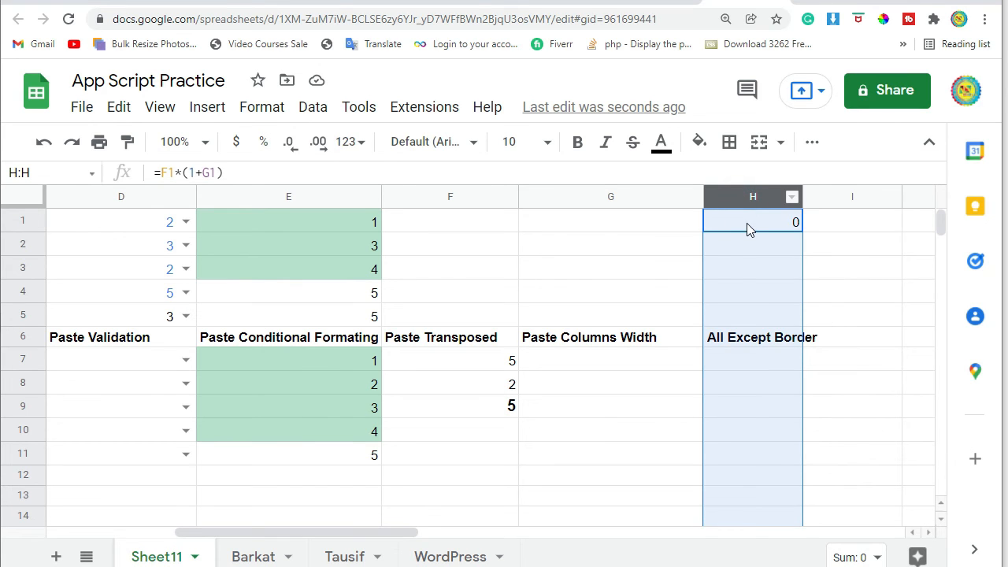
click(738, 221)
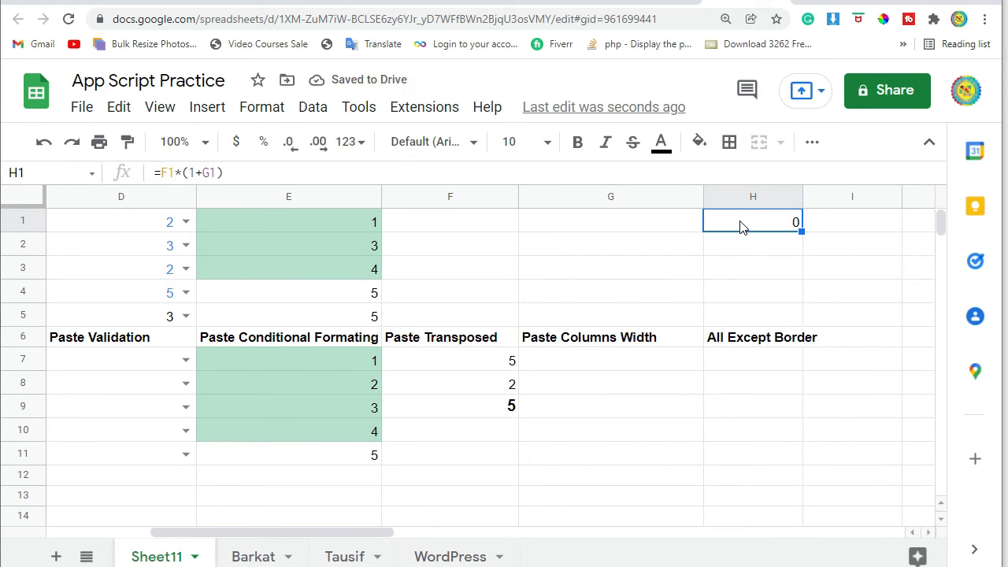
right_click(740, 227)
click(767, 166)
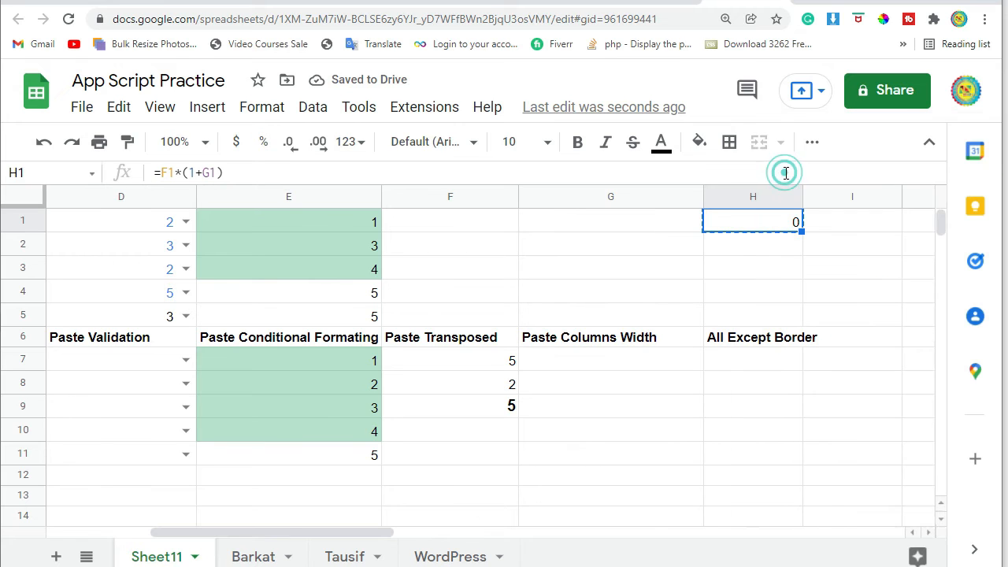
click(435, 196)
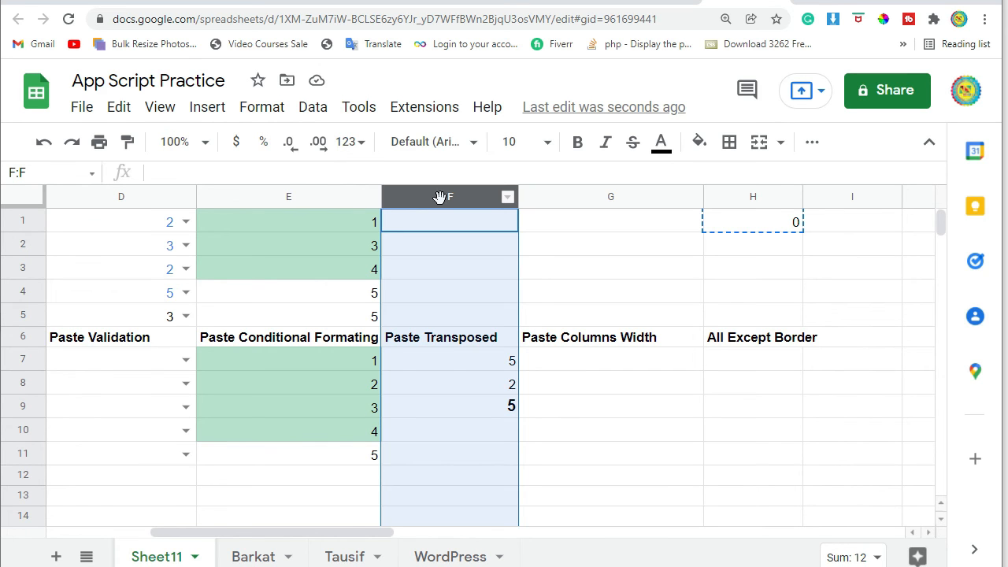
right_click(439, 196)
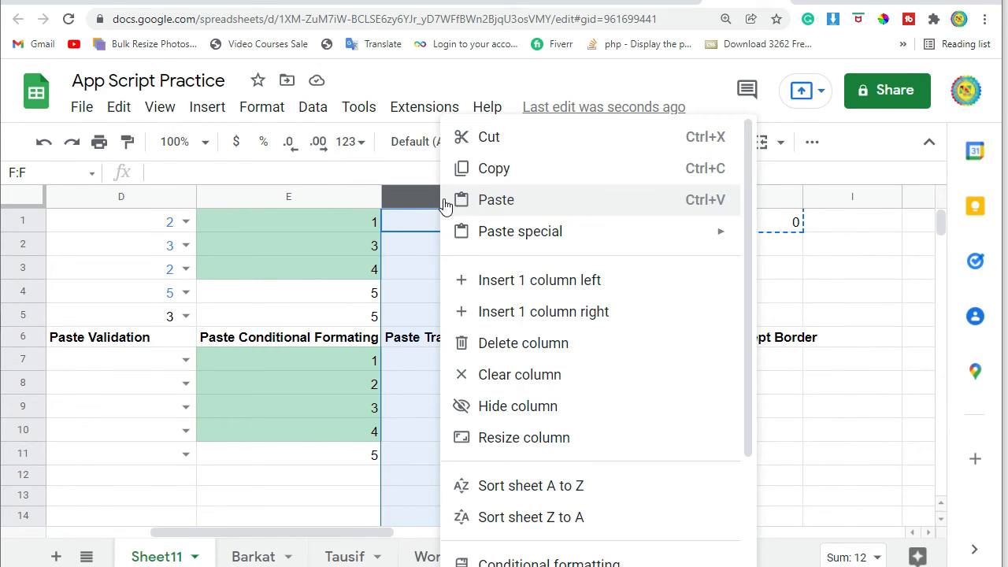
mouse_move(516, 237)
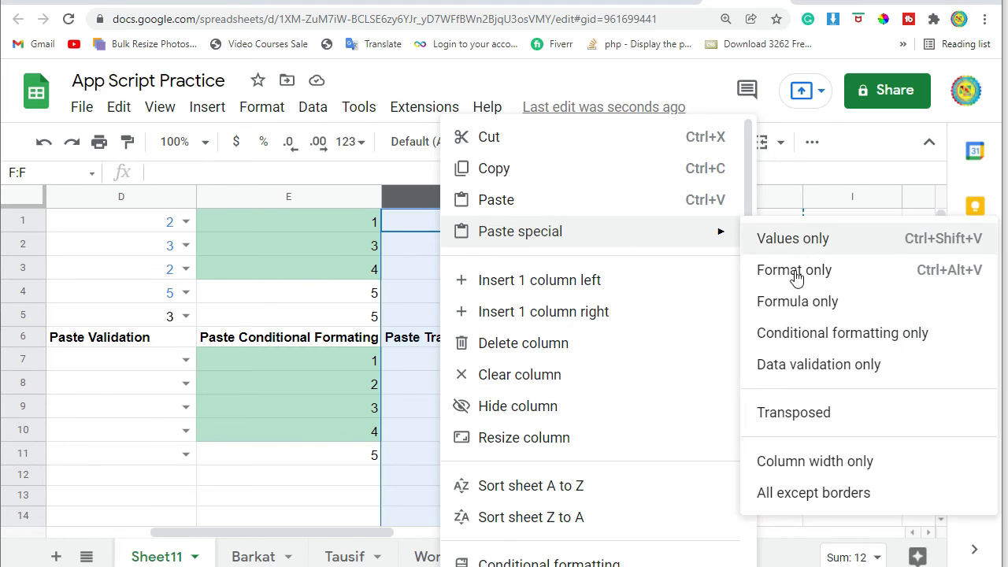
click(802, 465)
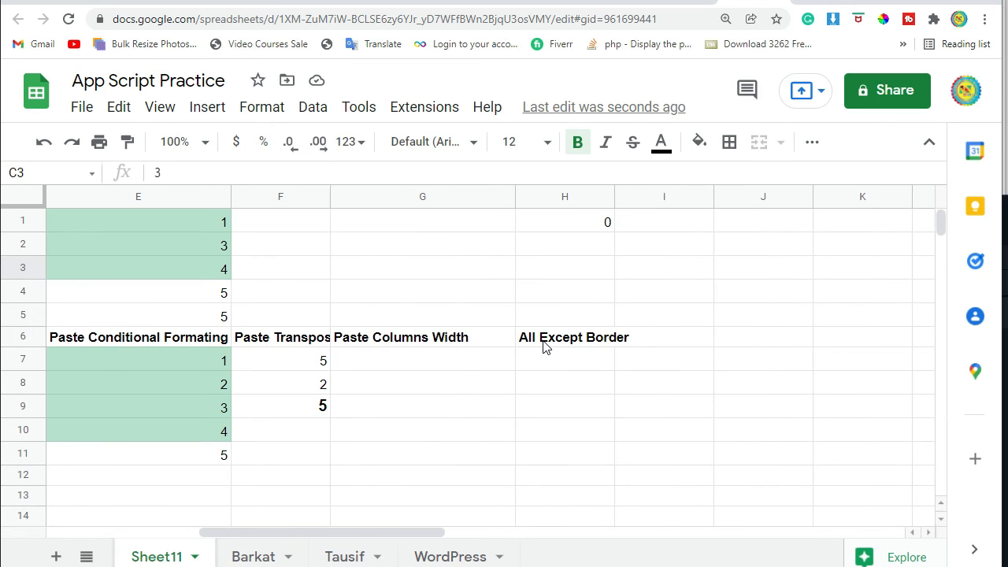
- Copy B1:B4 and paste everything except its borders under the All Except Border heading, starting at H7
drag(423, 533, 277, 532)
drag(250, 222, 249, 287)
right_click(249, 287)
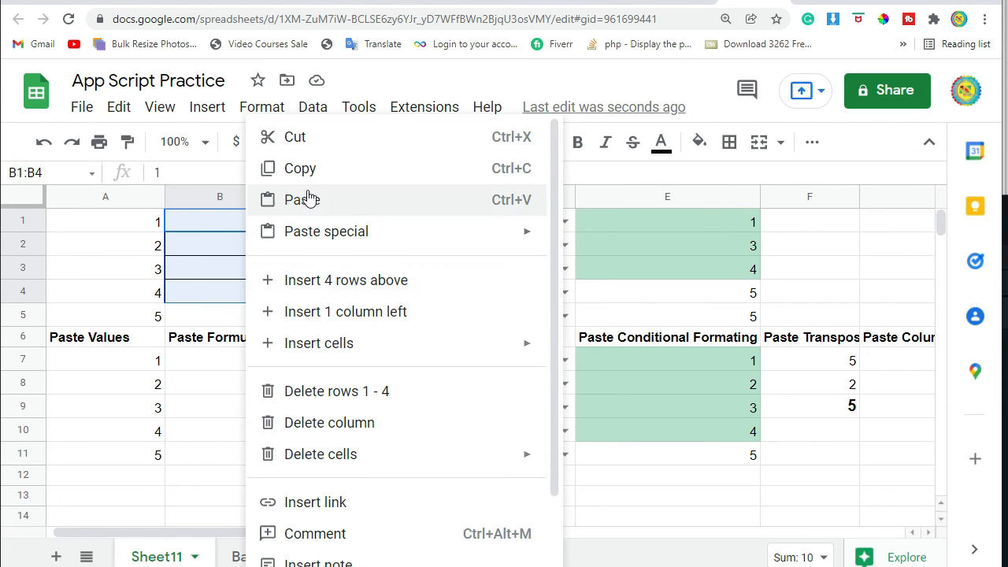
click(337, 177)
drag(285, 533, 504, 542)
click(397, 366)
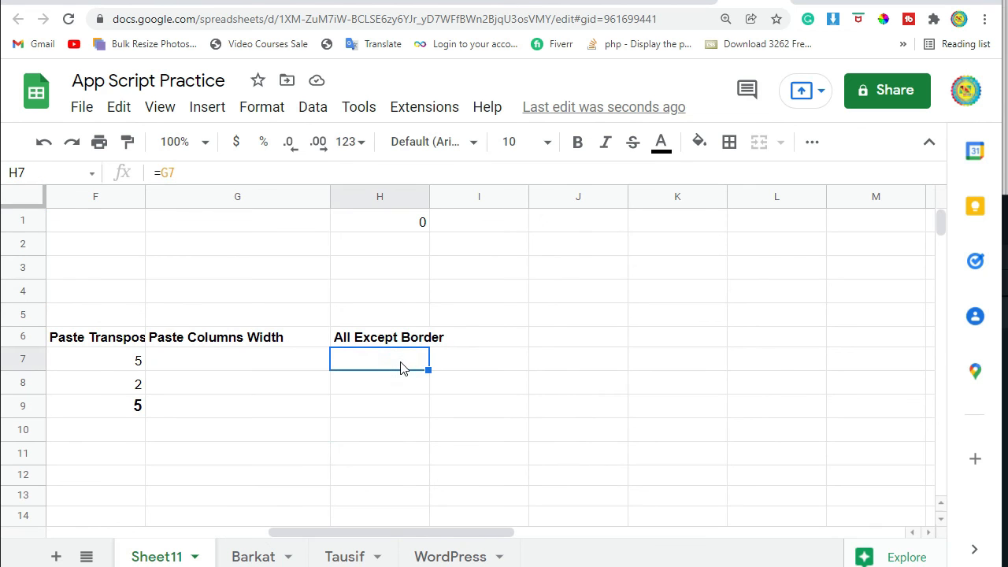
right_click(402, 367)
mouse_move(470, 239)
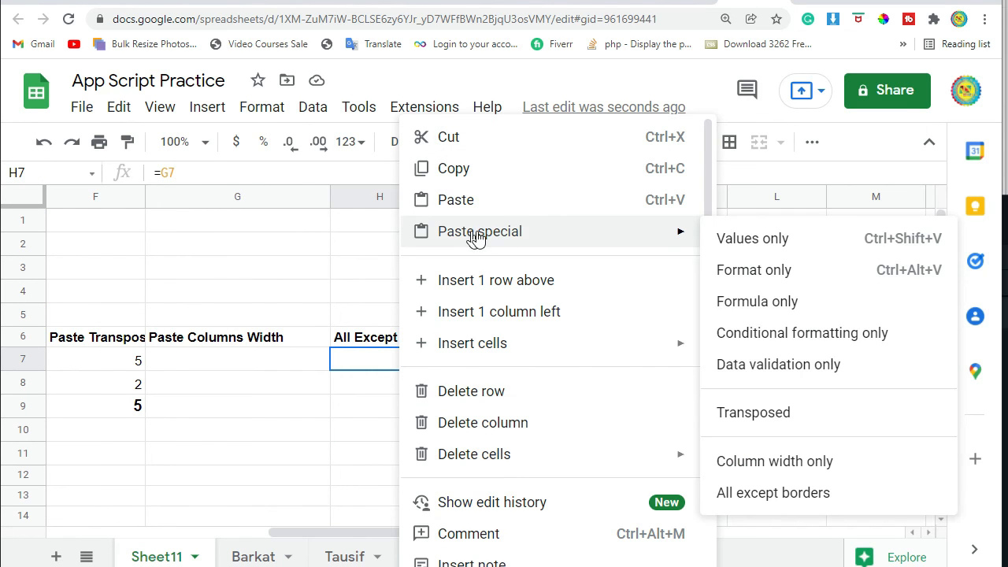
click(773, 494)
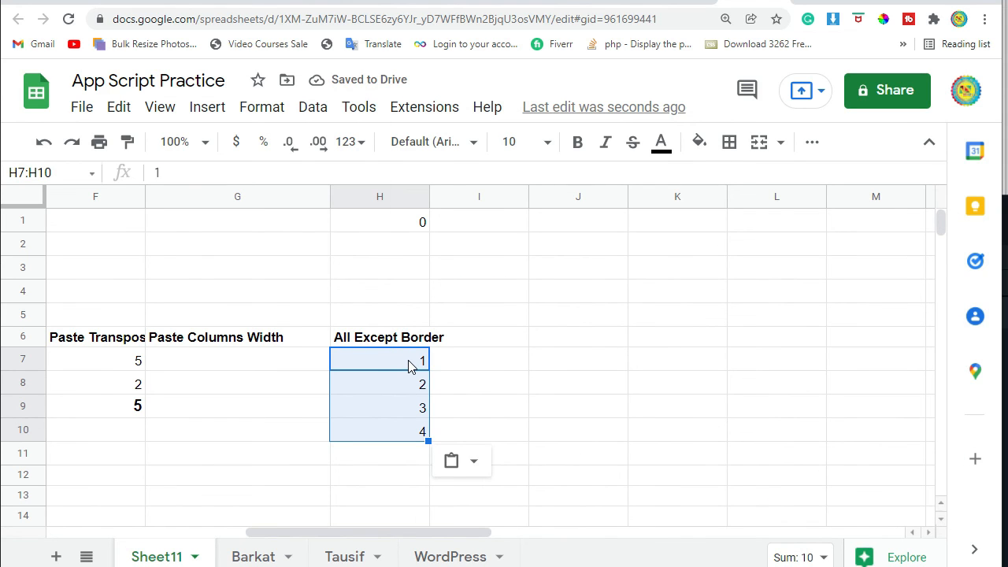
click(468, 378)
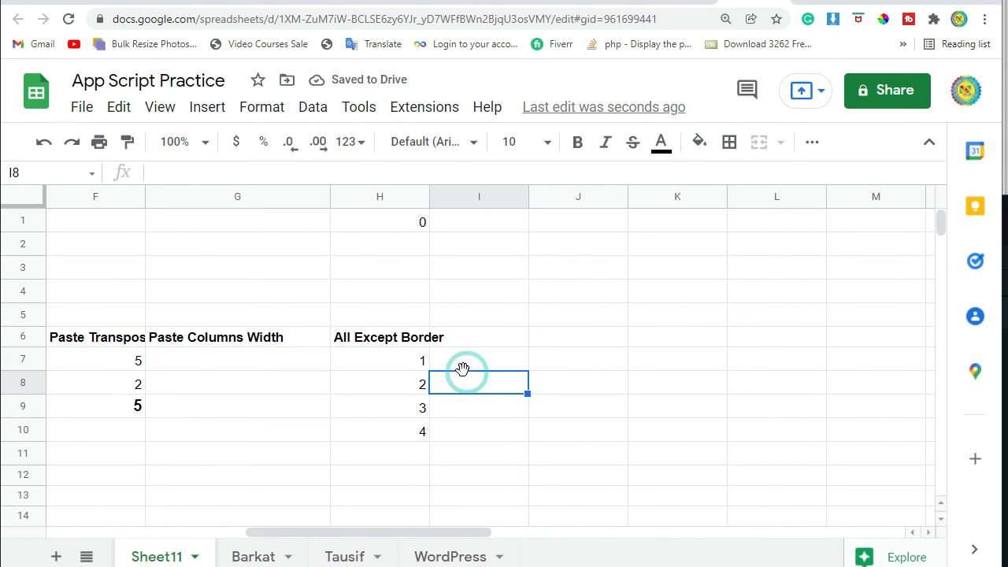